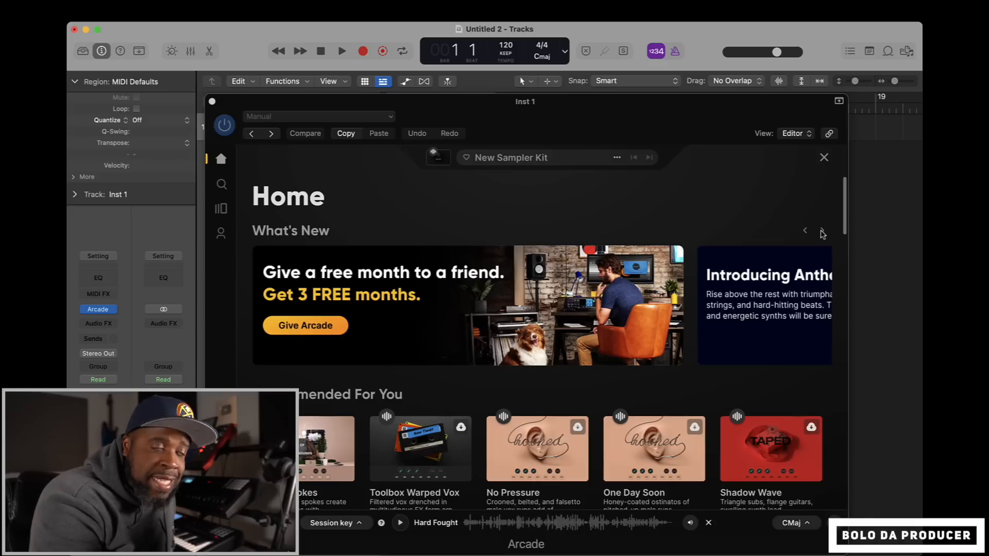
Step: Open the Anthem Beats page from the list of lines and look through its sampler kits
left_click(823, 233)
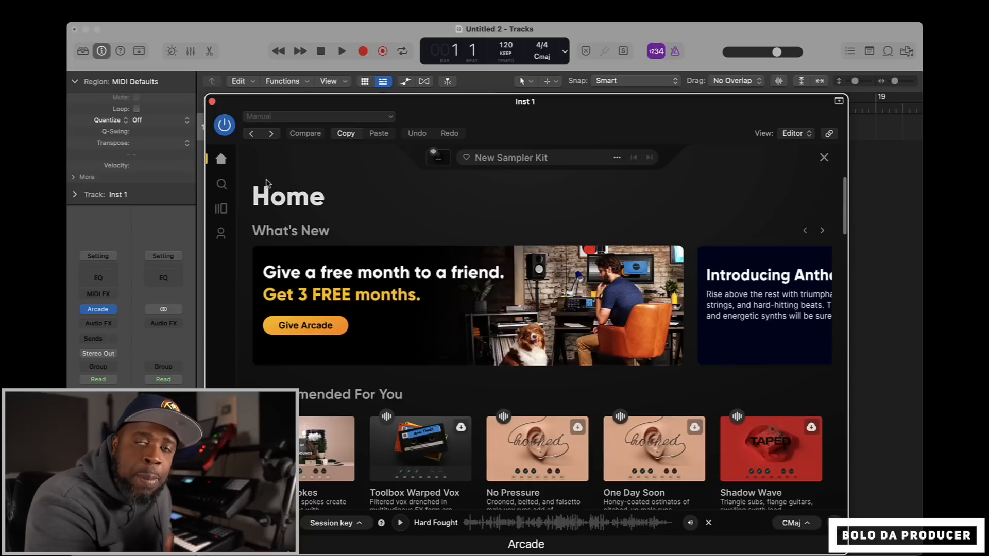
left_click(222, 209)
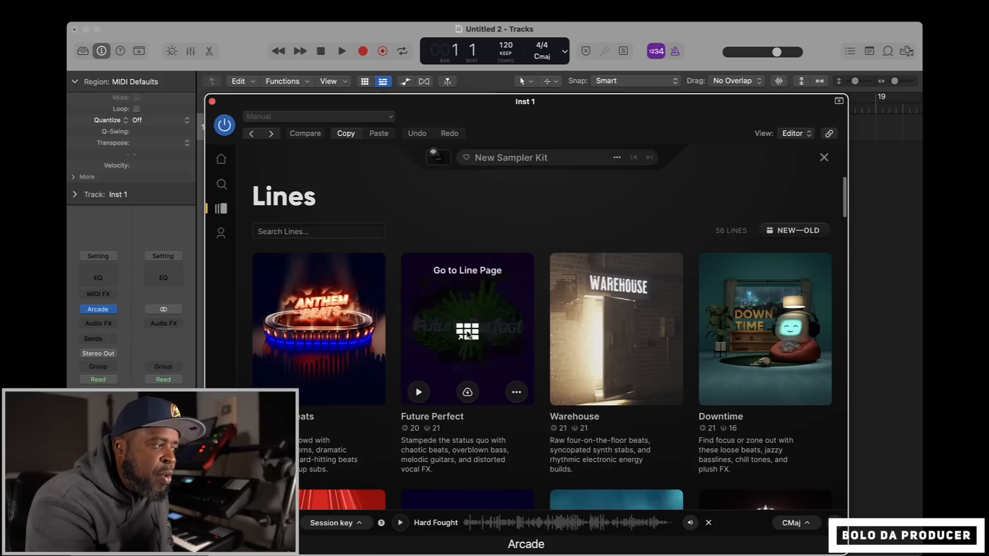
scroll(751, 343, "down", 2)
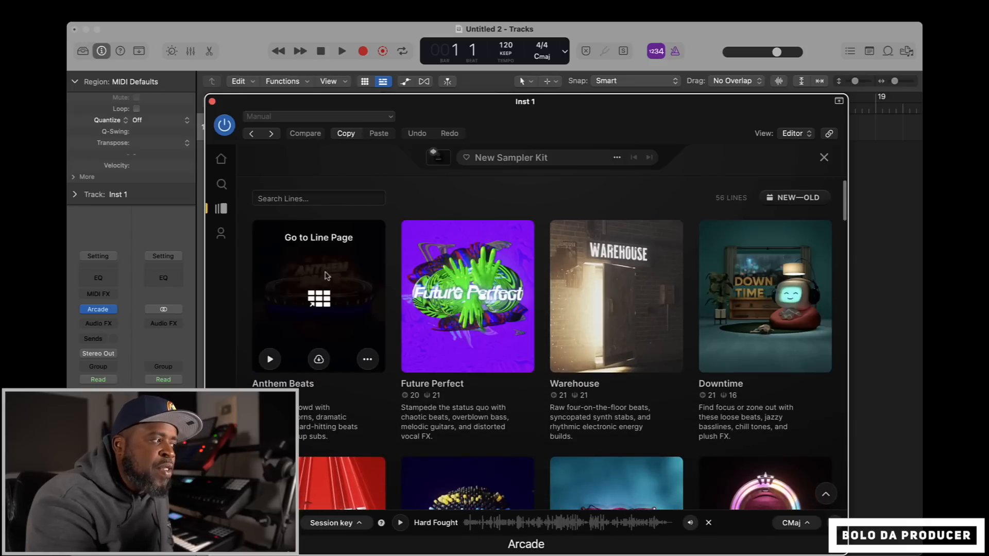
left_click(334, 275)
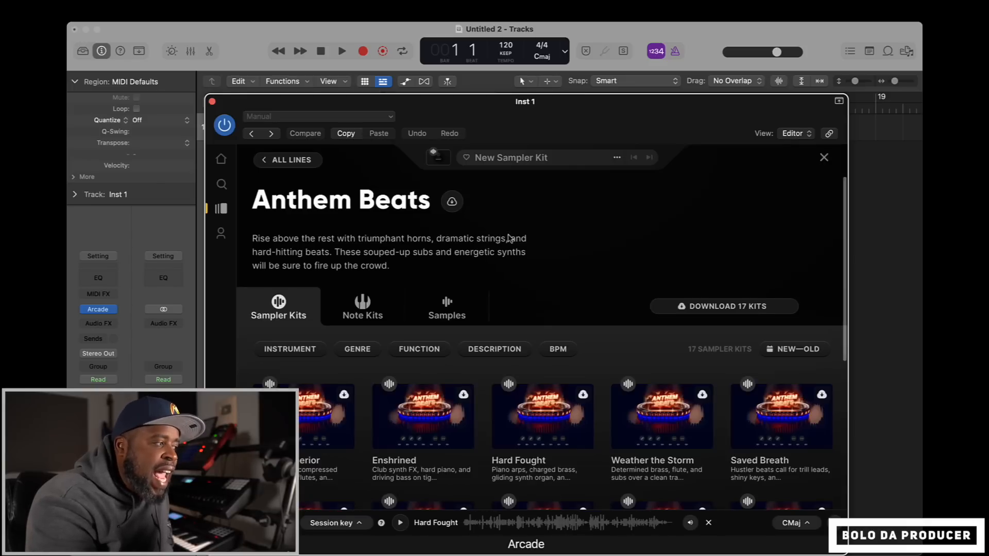
scroll(348, 309, "down", 10)
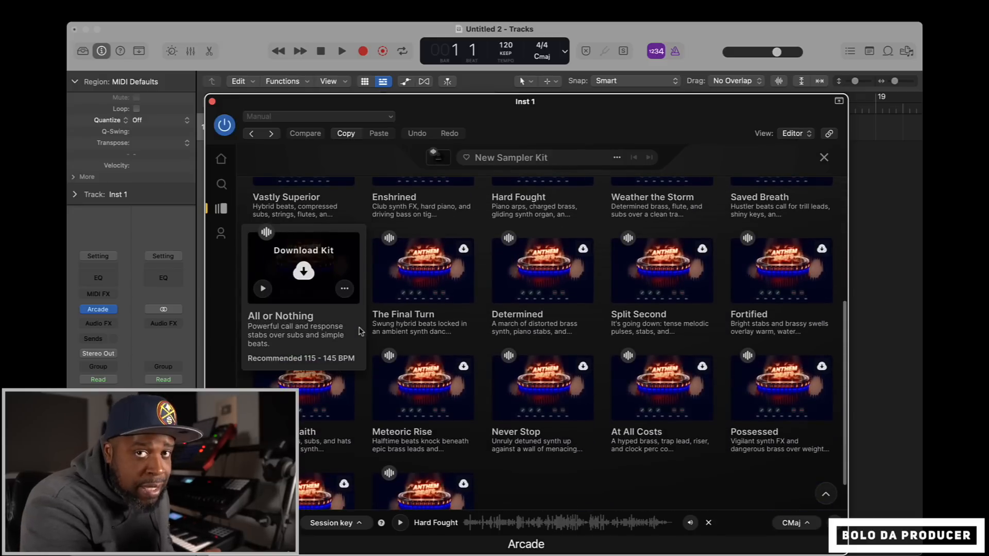
scroll(359, 331, "down", 3)
scroll(330, 330, "up", 12)
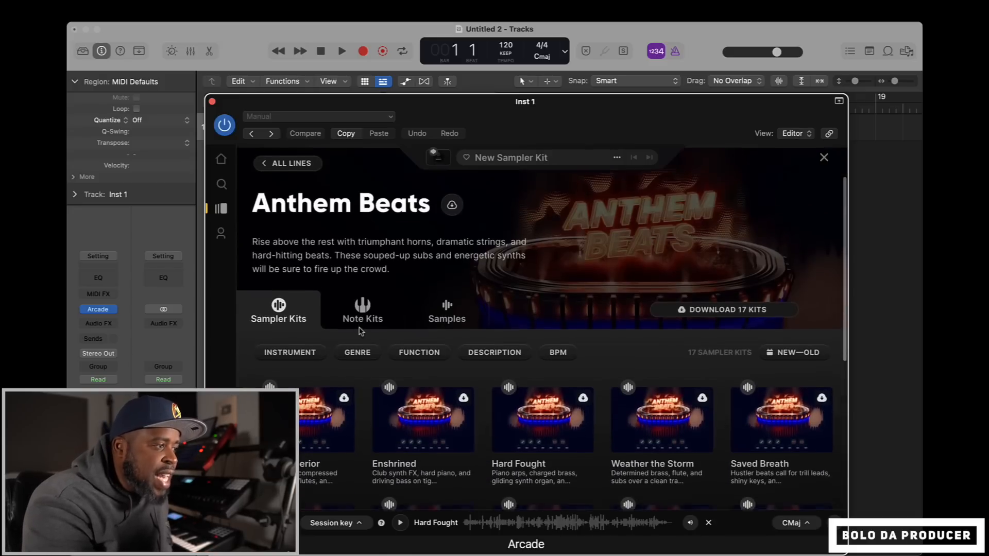
scroll(525, 386, "down", 14)
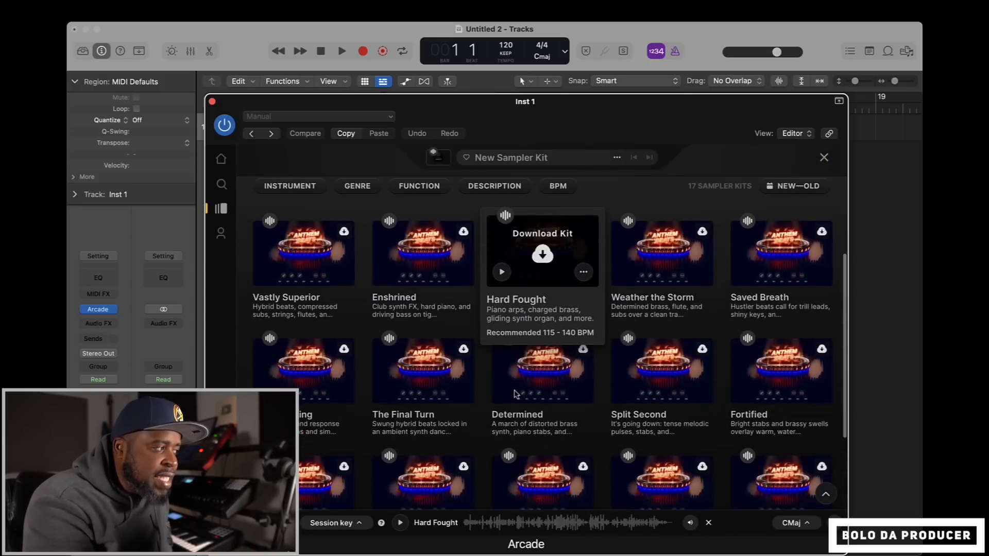
scroll(515, 393, "up", 11)
scroll(516, 394, "up", 3)
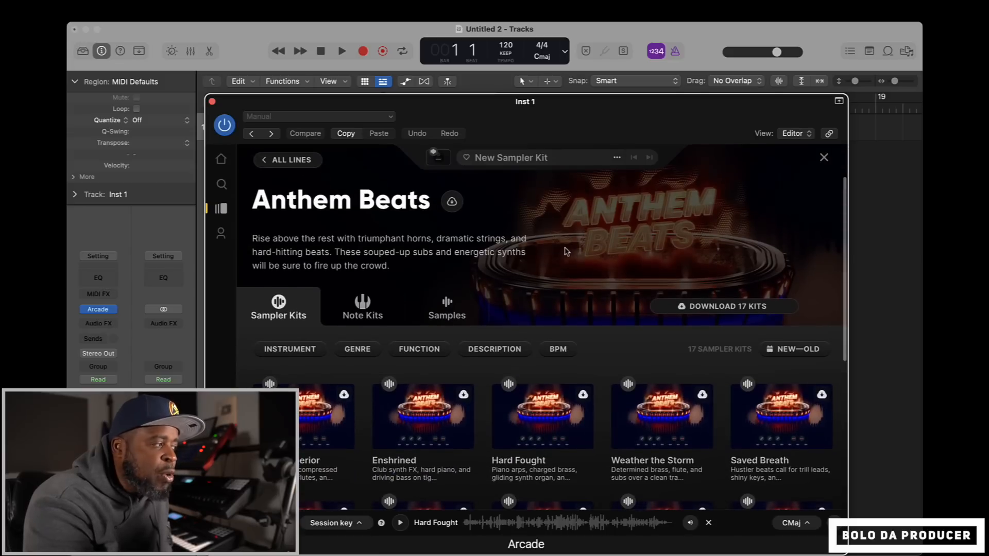
Step: Return to all lines, open the Taped line and preview its Expired Dreams sampler kit
left_click(277, 161)
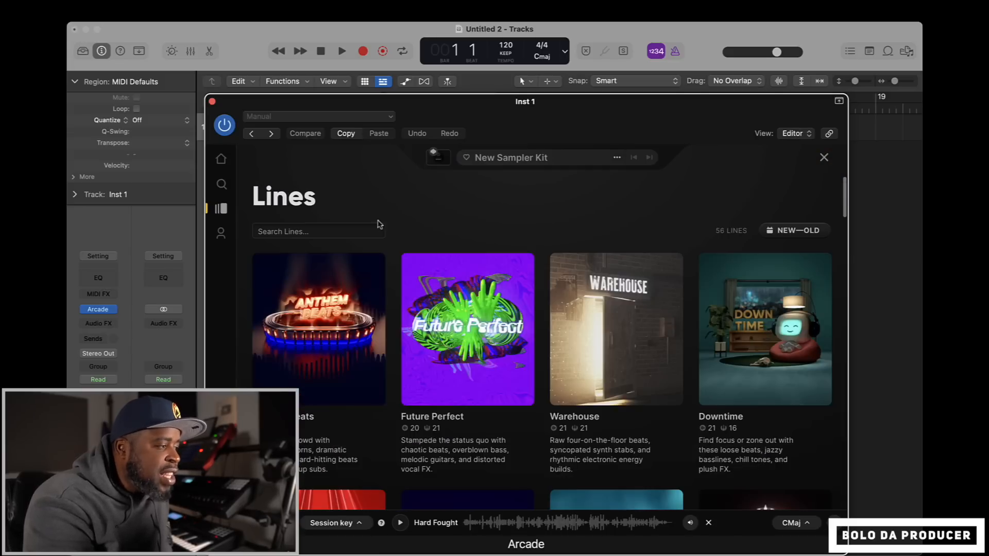
scroll(517, 417, "down", 20)
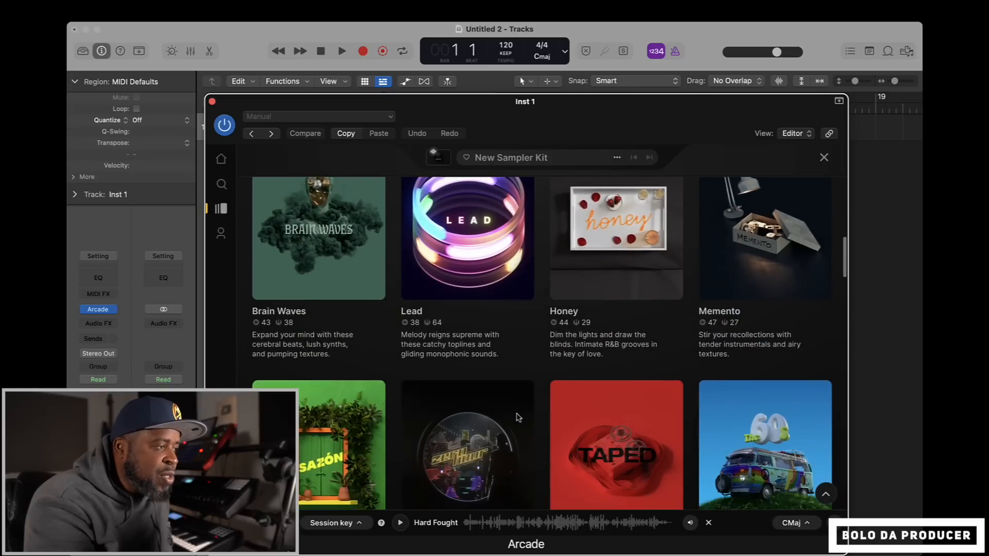
scroll(517, 416, "down", 5)
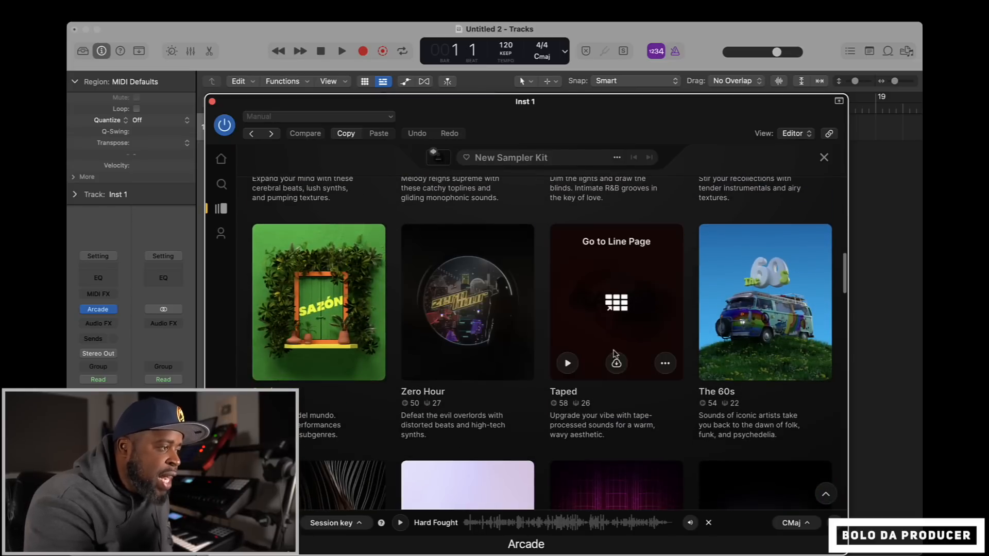
left_click(614, 354)
scroll(467, 346, "down", 3)
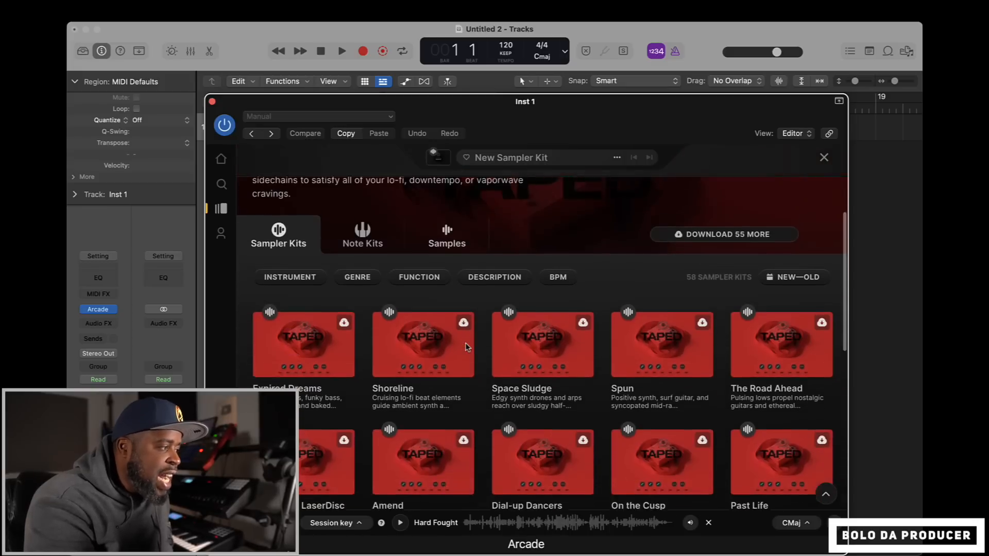
scroll(467, 347, "down", 2)
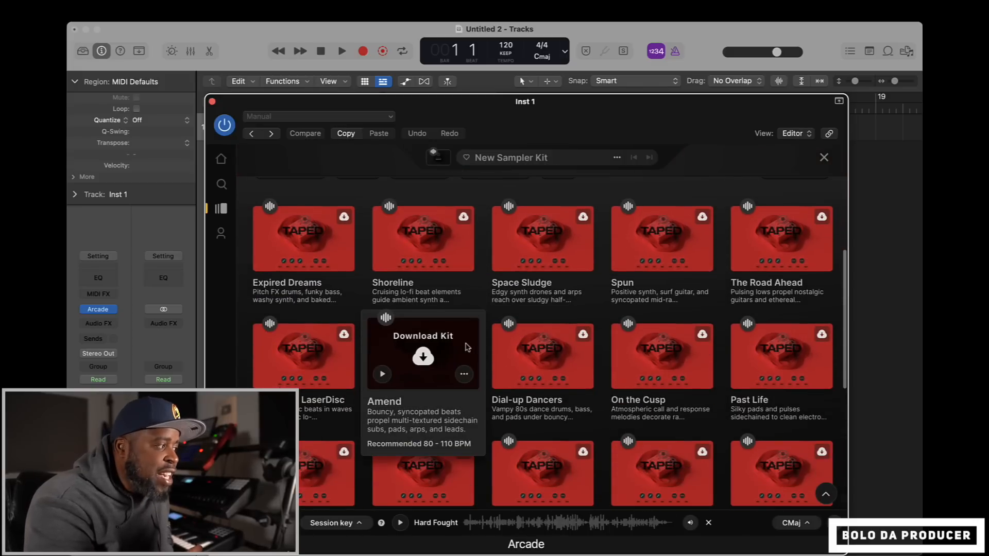
scroll(467, 347, "up", 2)
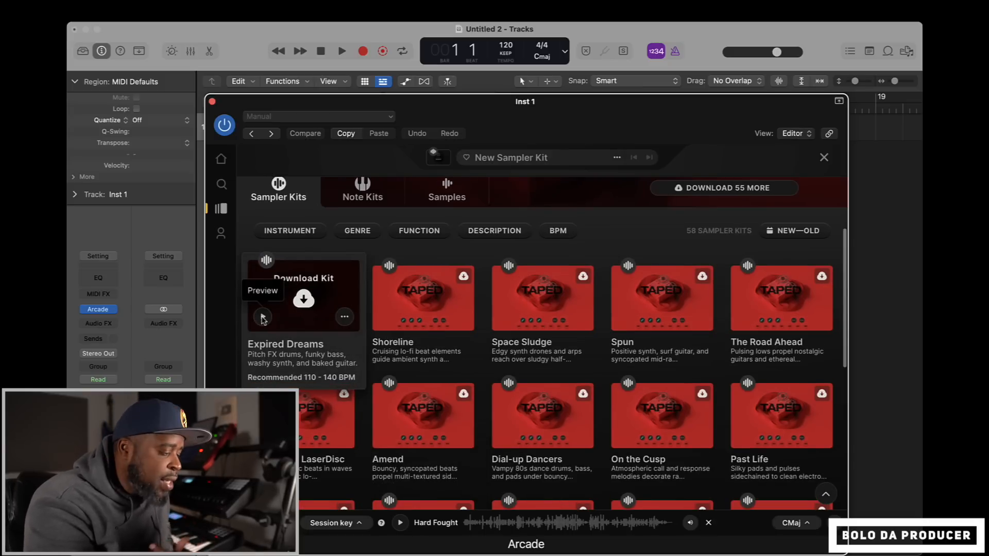
left_click(262, 317)
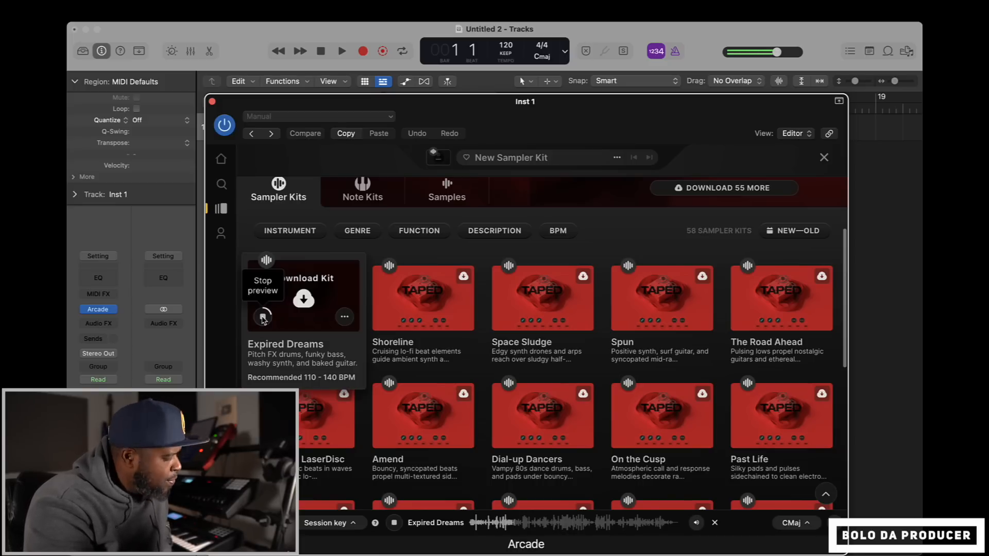
left_click(262, 316)
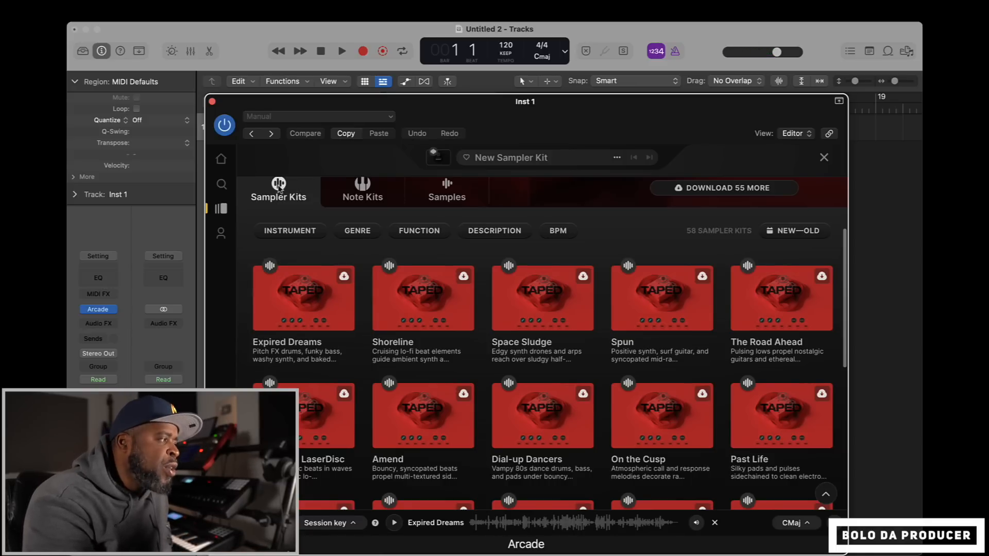
Step: Open the library search for note kits and preview the Spark a Flurry kit
left_click(221, 185)
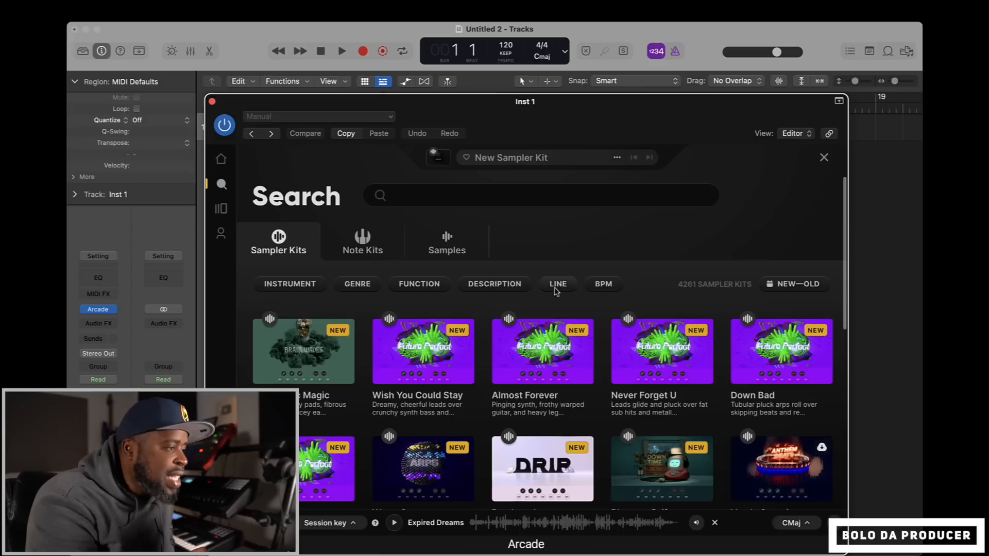
left_click(369, 246)
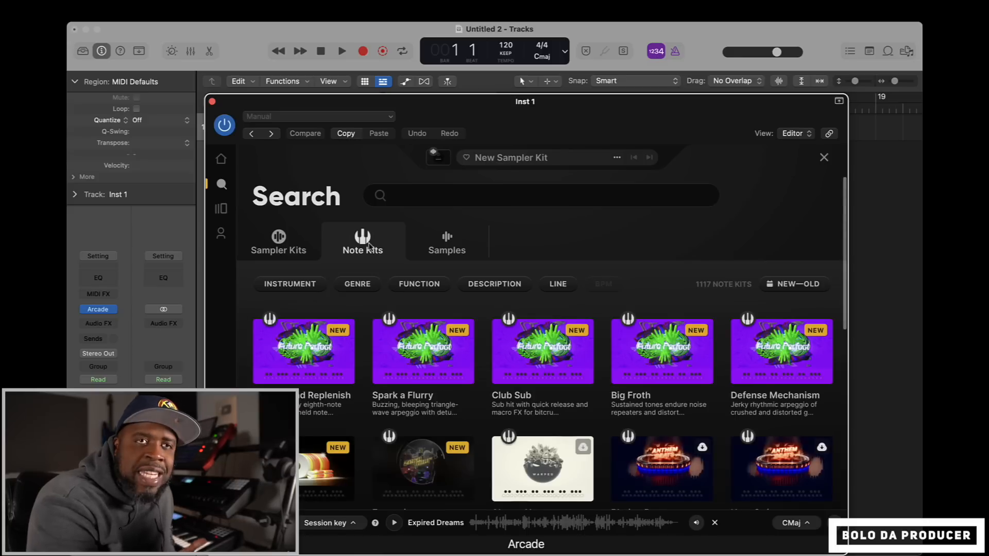
mouse_move(384, 369)
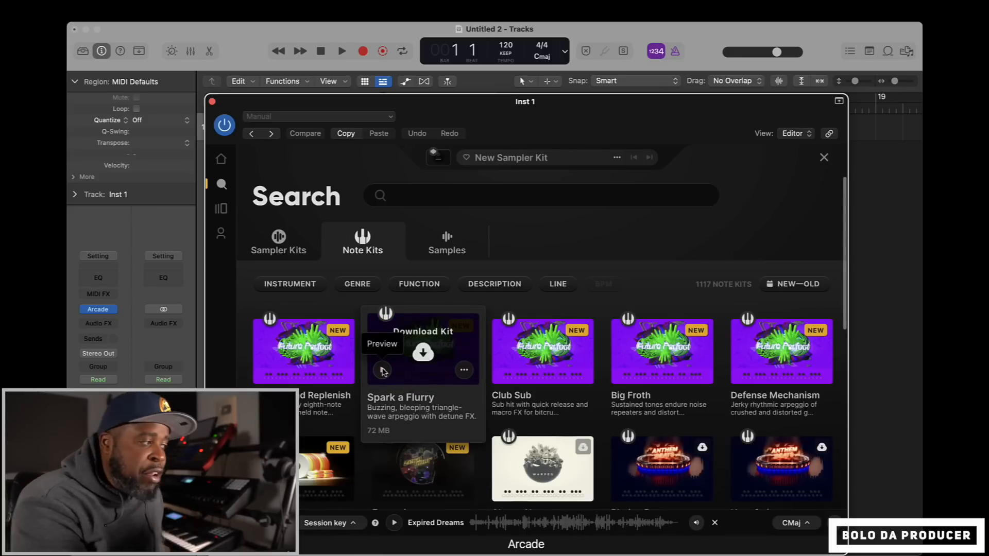
left_click(383, 370)
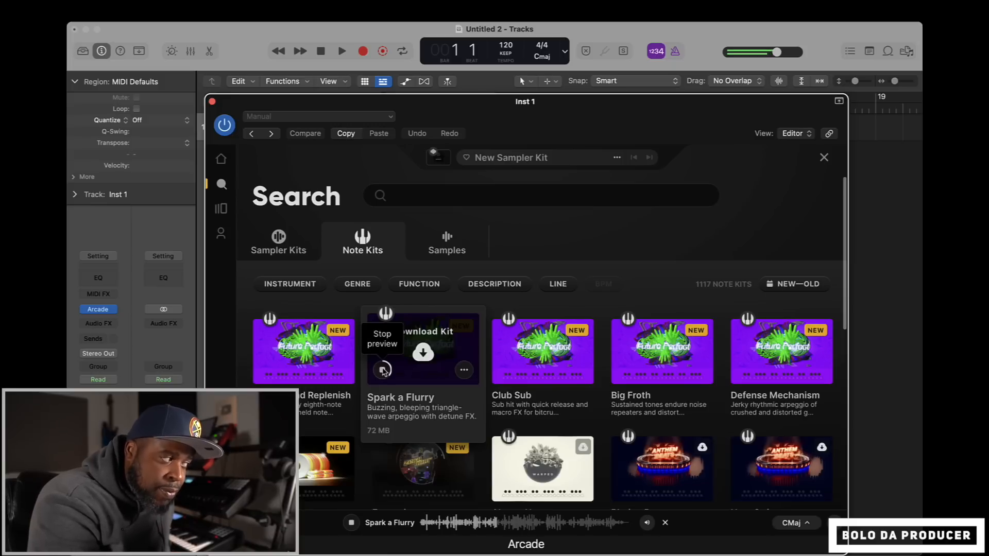
left_click(382, 370)
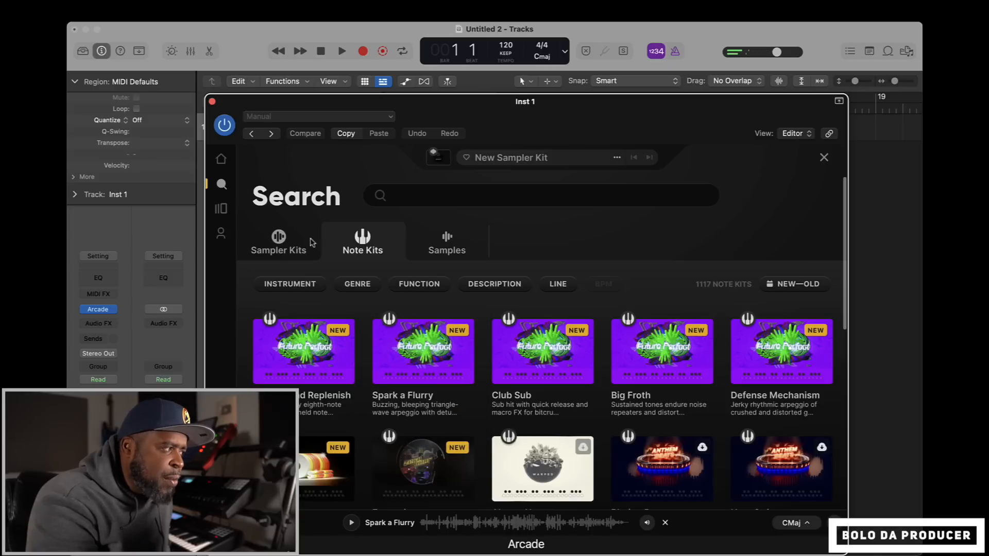
Step: Switch the search back to sampler kits and filter them by the Trap genre
left_click(279, 238)
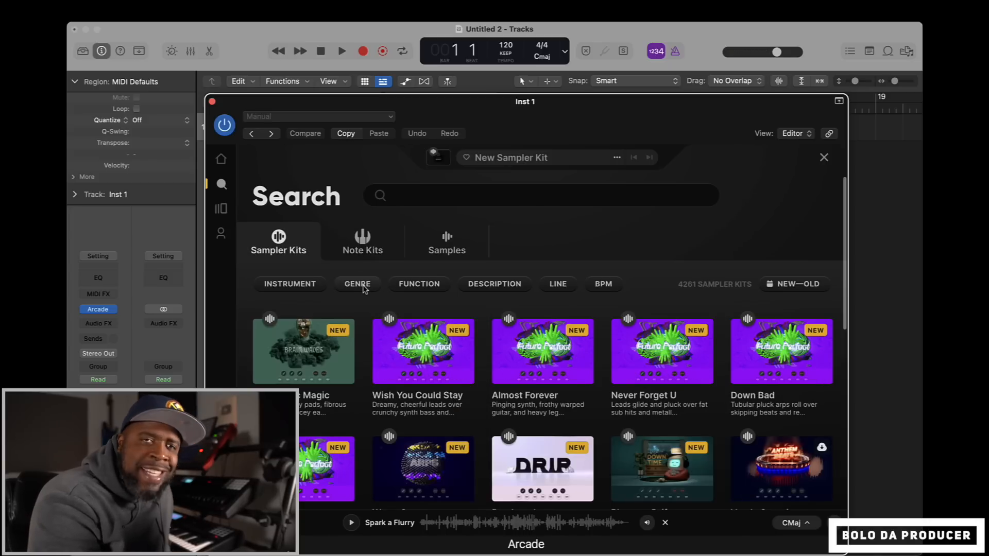
left_click(363, 286)
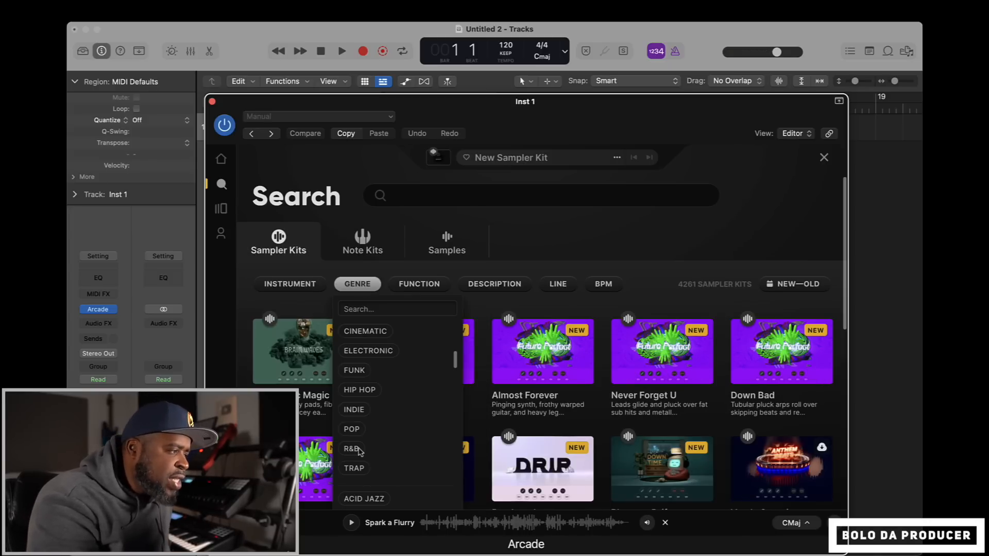
left_click(359, 468)
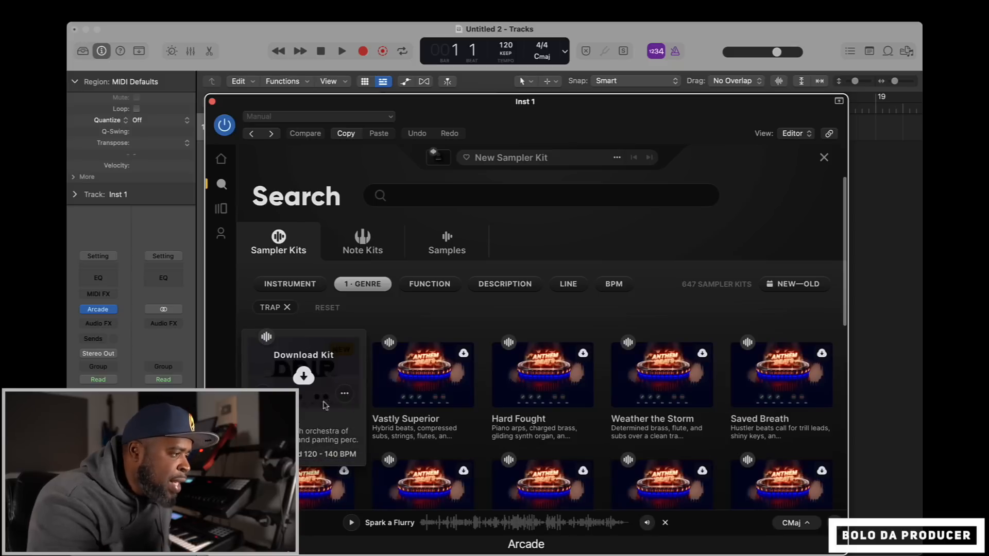
Step: Preview the Hard Fought sampler kit from Anthem Beats, then download and load it
mouse_move(526, 358)
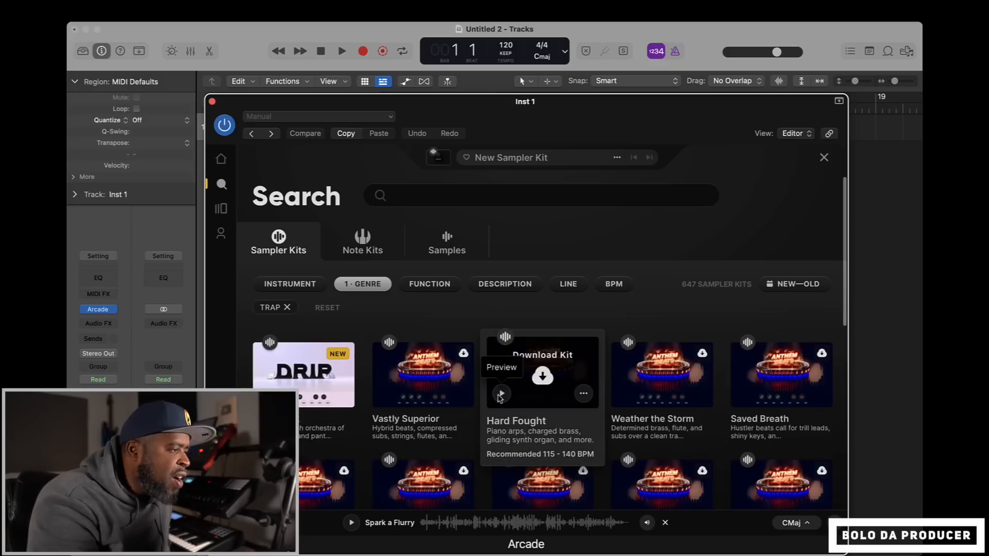
left_click(500, 395)
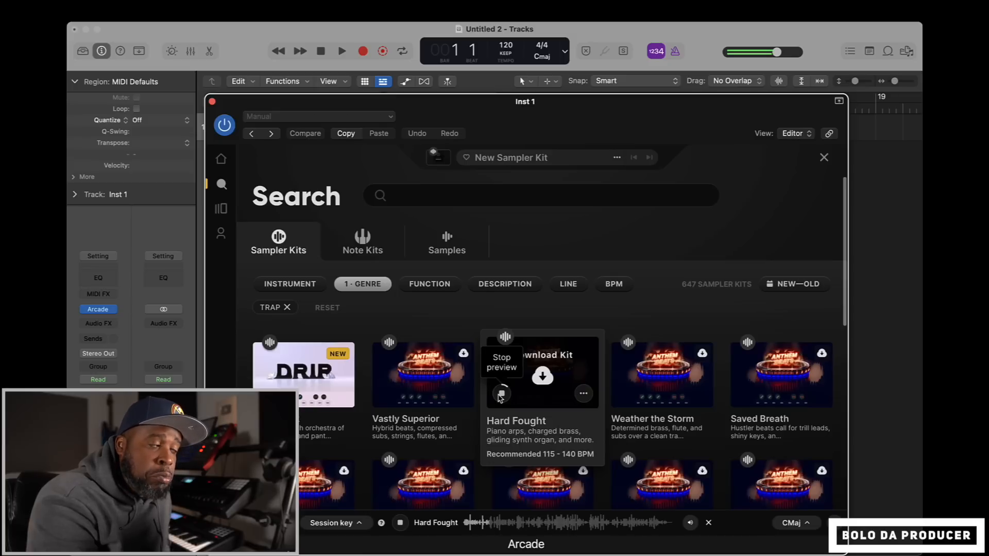
left_click(500, 395)
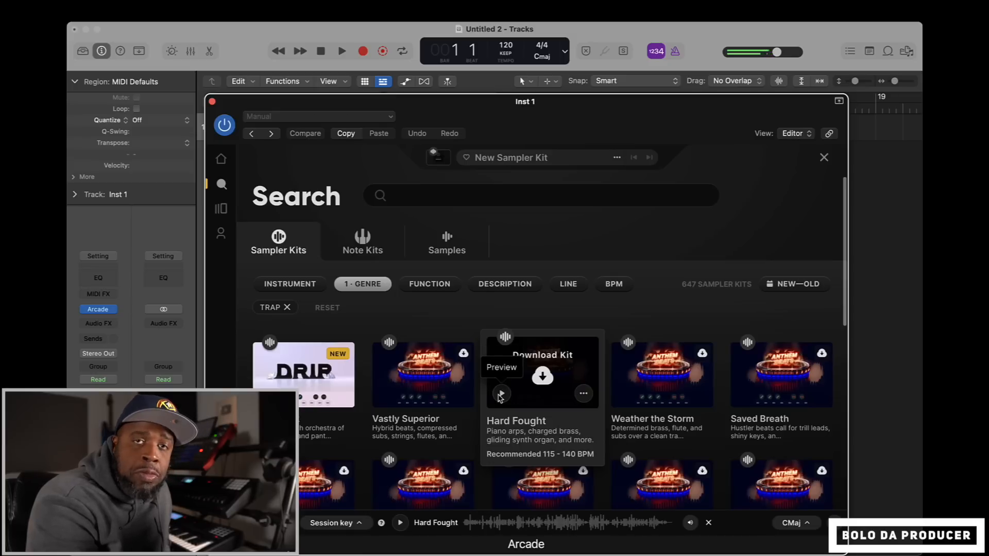
left_click(543, 378)
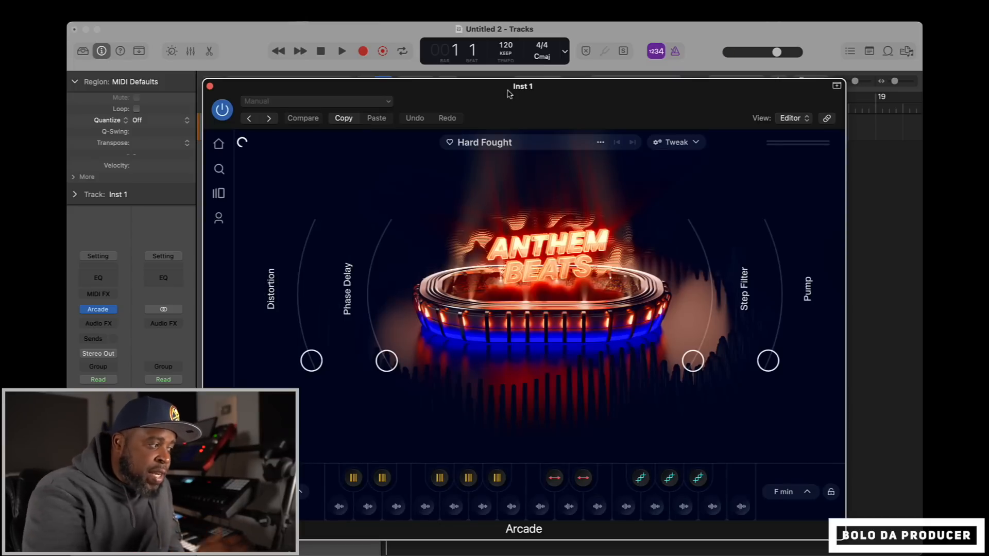
Step: Audition the first four sample keys of the loaded Hard Fought kit one after another
left_click(339, 507)
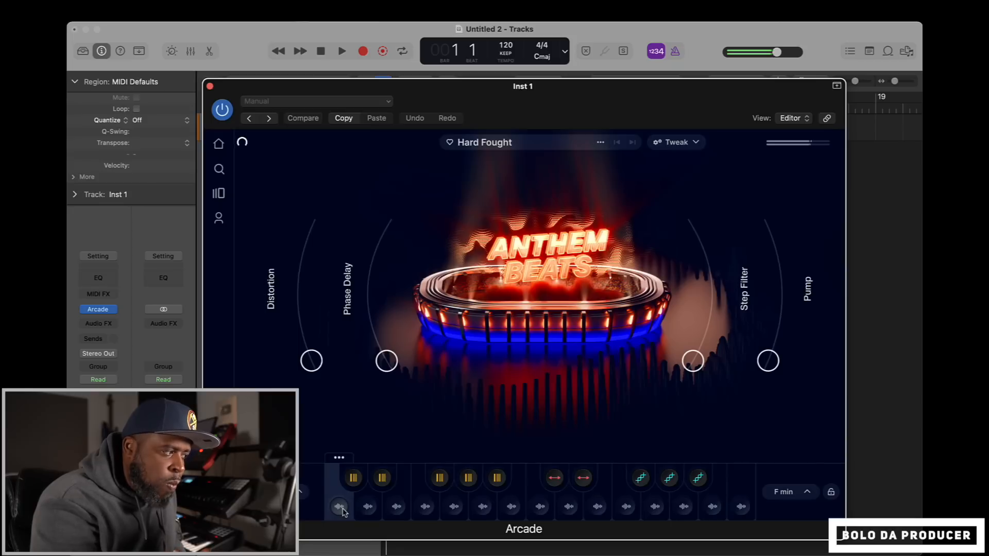
left_click(369, 509)
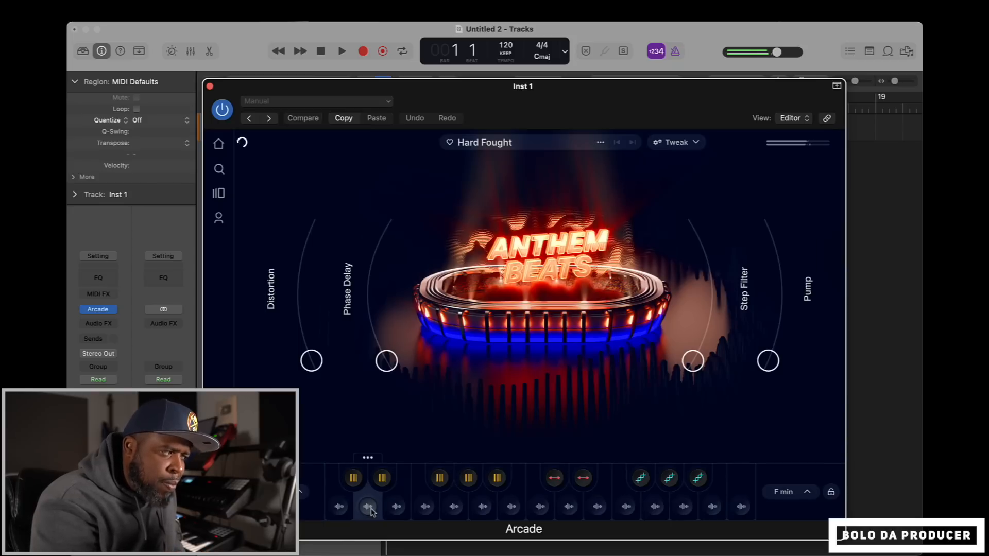
left_click(390, 512)
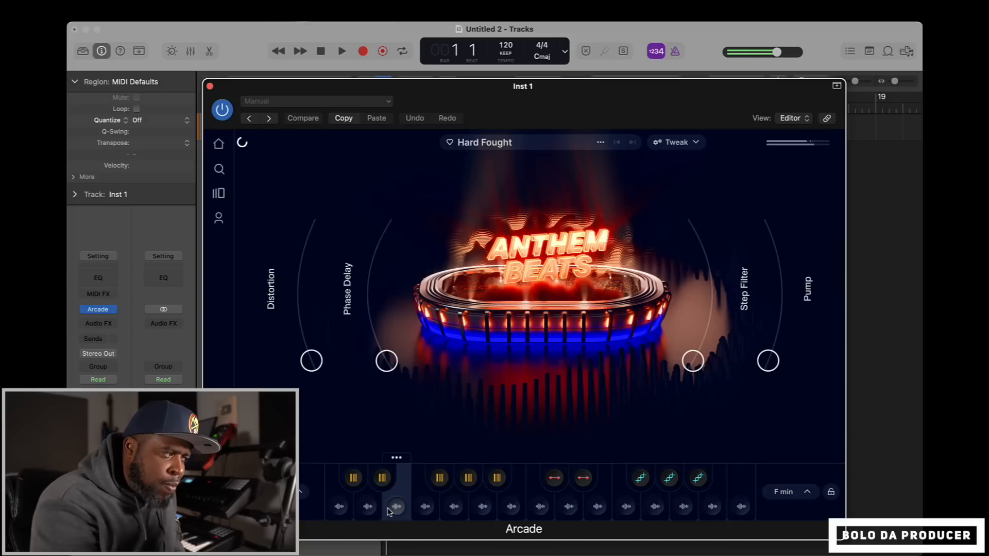
left_click(424, 509)
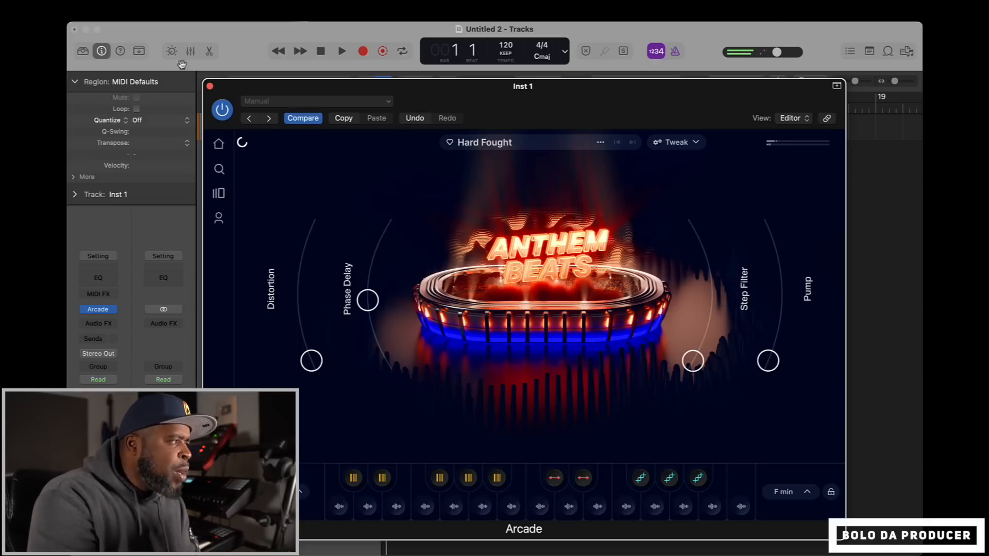
Step: Close the instrument window and set the default MIDI region quantize to 1/8 Note
left_click(210, 87)
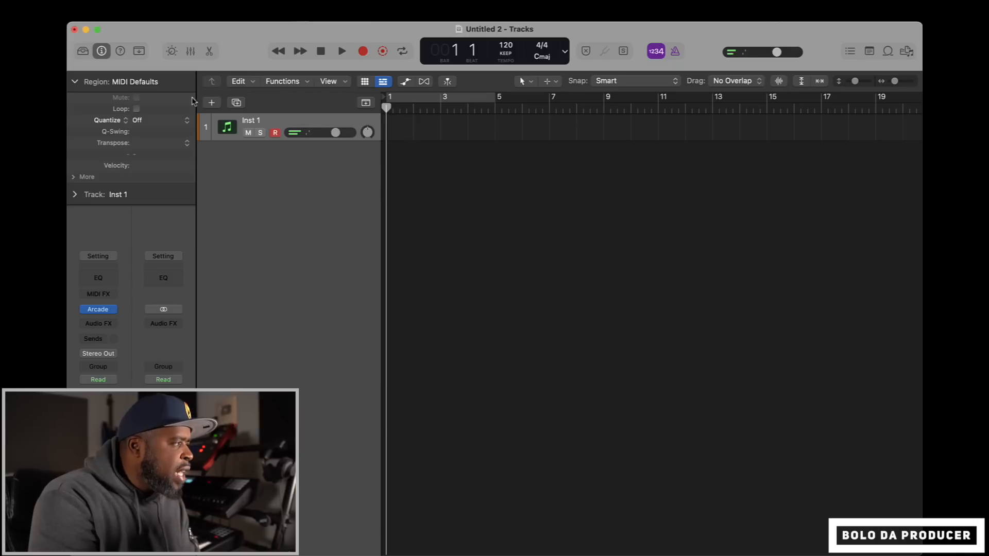
left_click(179, 122)
left_click(161, 175)
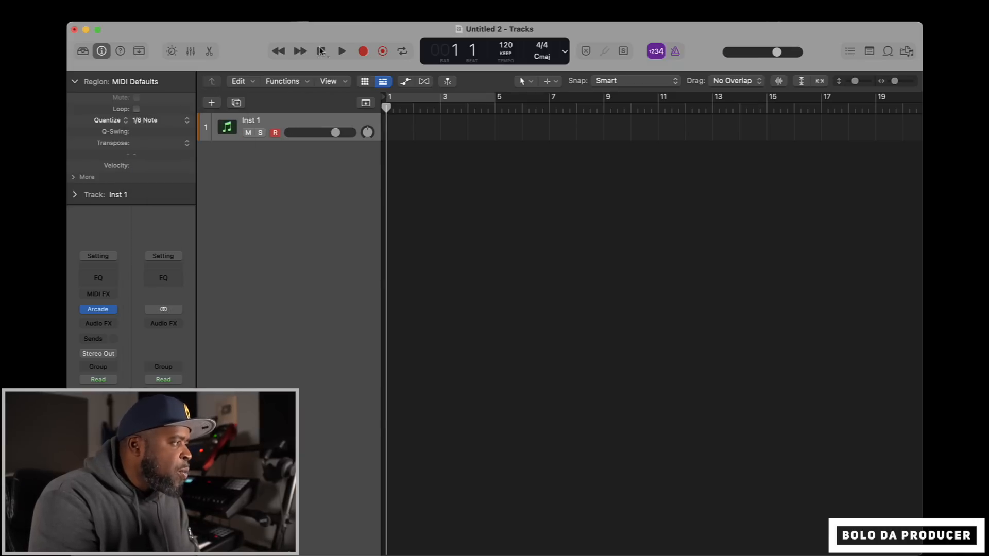
left_click(322, 52)
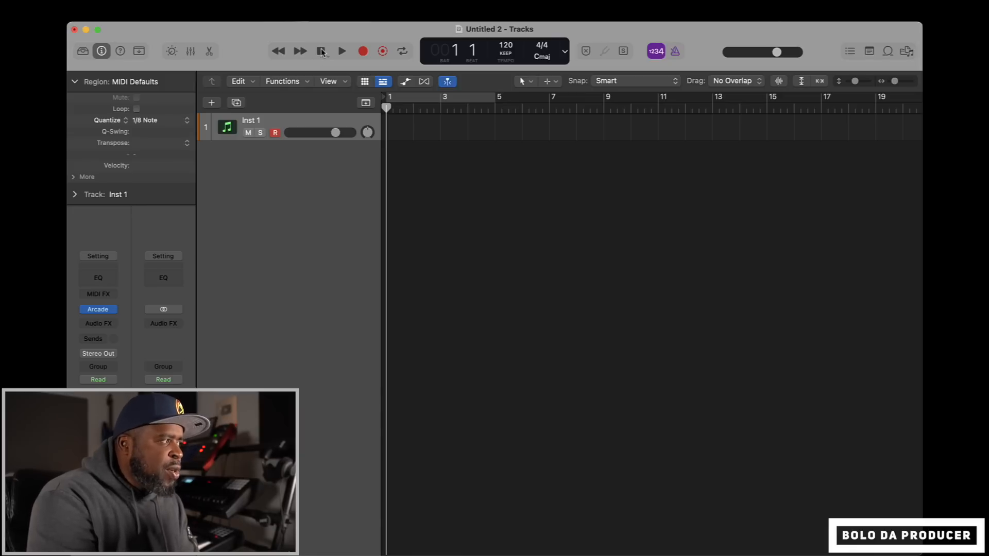
Step: Record a four-bar MIDI part from bar 1 on the Inst 1 track and repeat the region once
left_click(365, 52)
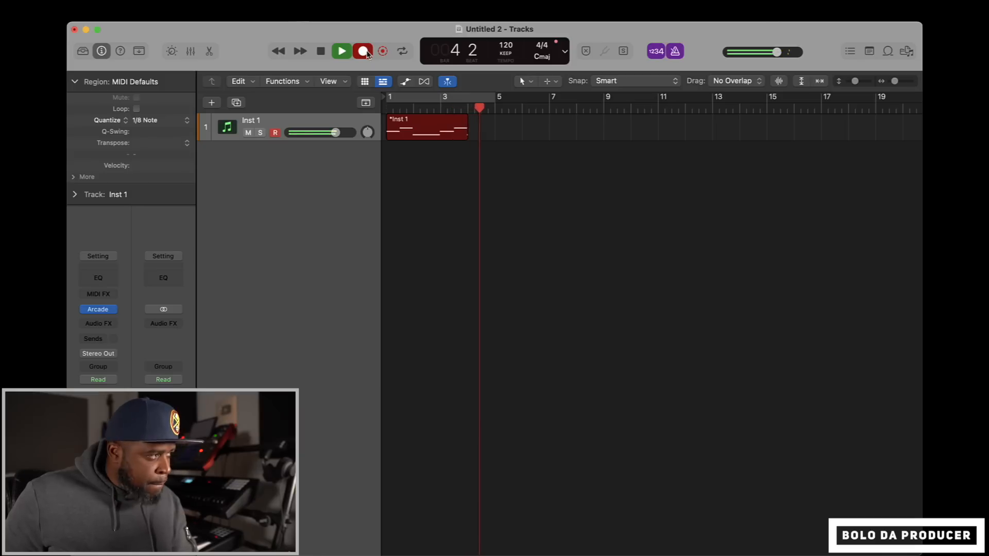
key("space")
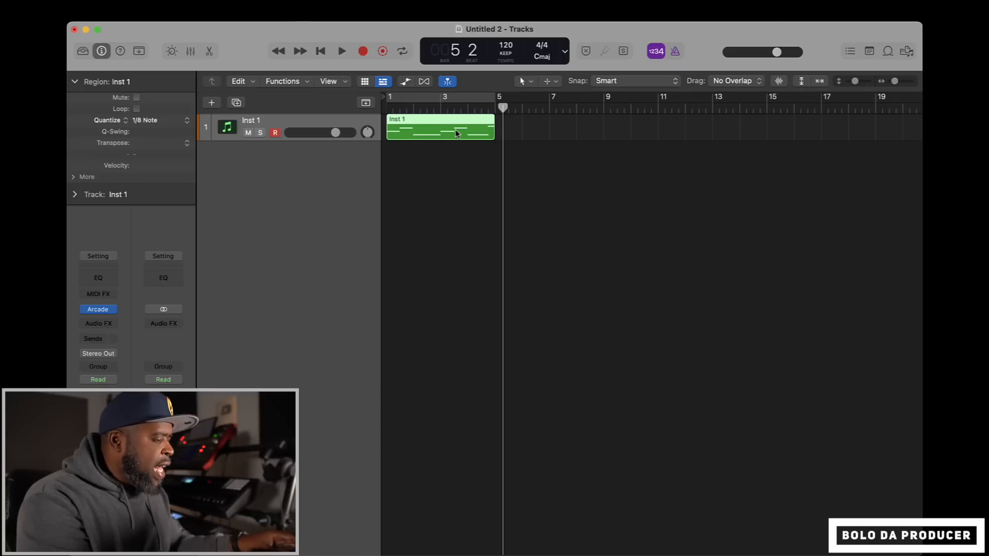
key("super+r")
Step: Turn on cycling, extend the cycle range to bars 1 to 9 and play back both Inst 1 regions
left_click(474, 98)
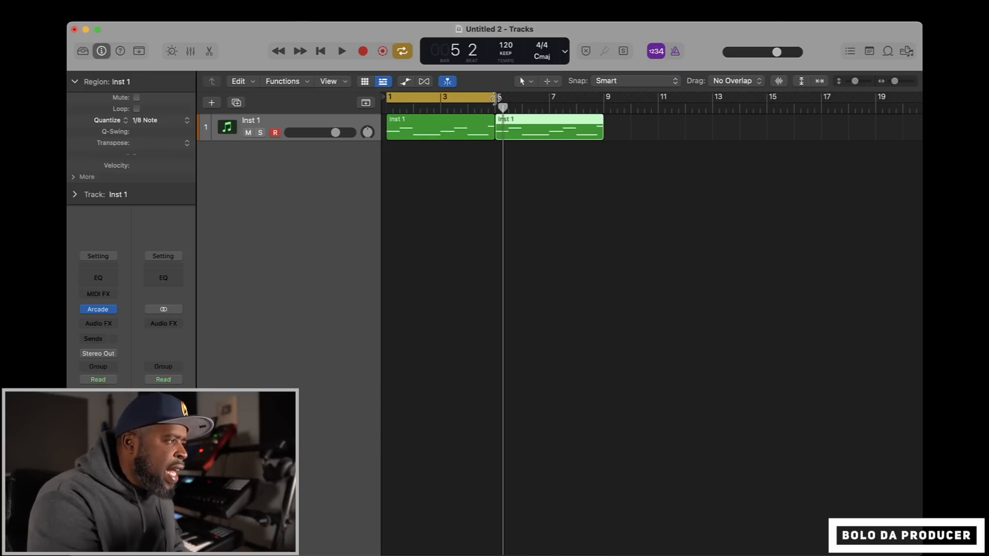
left_click_drag(493, 98, 601, 103)
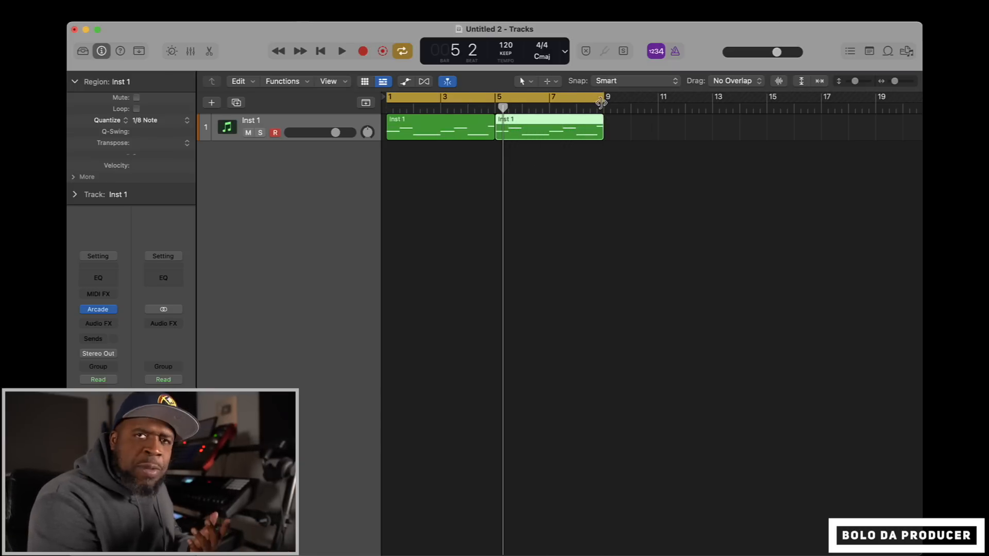
key("space")
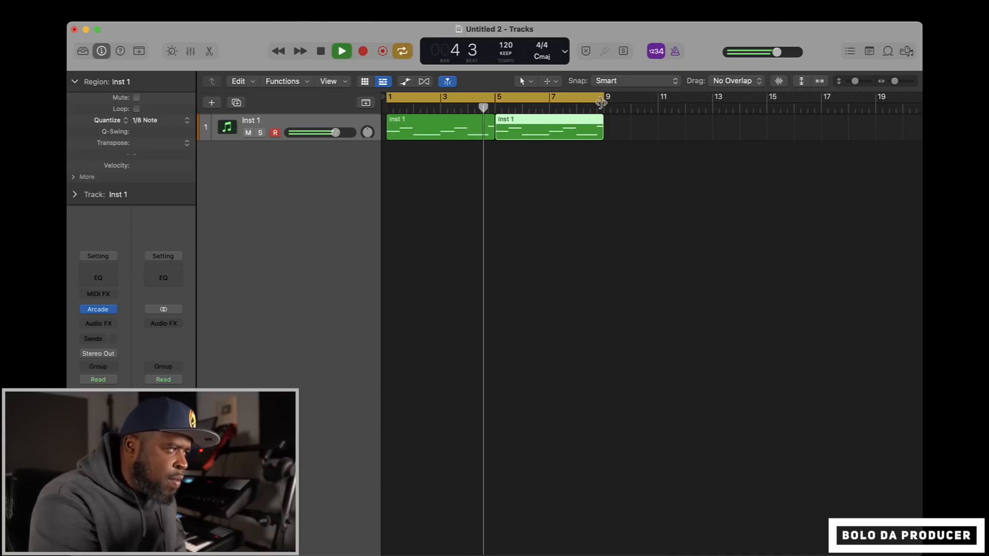
key("space")
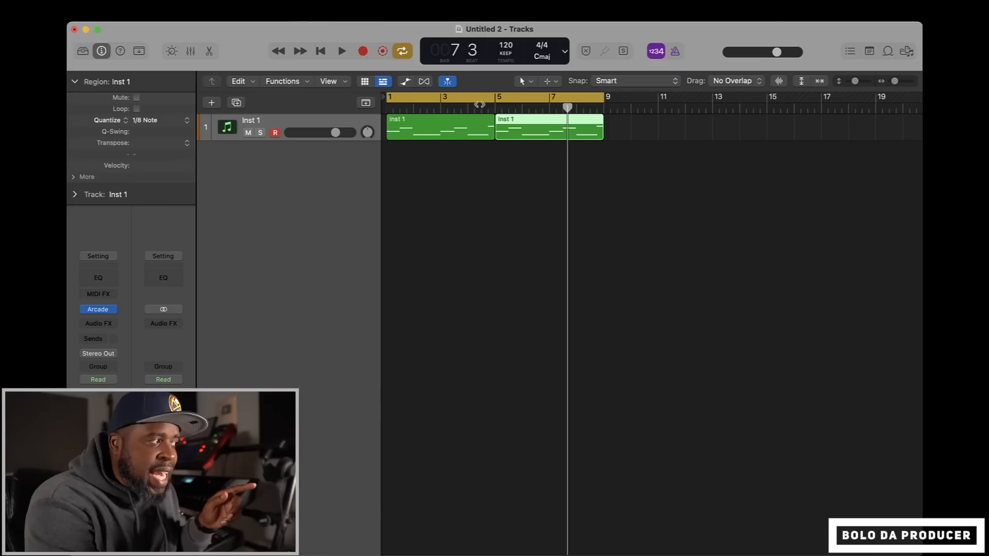
Step: Record another MIDI take on the Inst 1 track over the second region, starting at bar 5
left_click(363, 51)
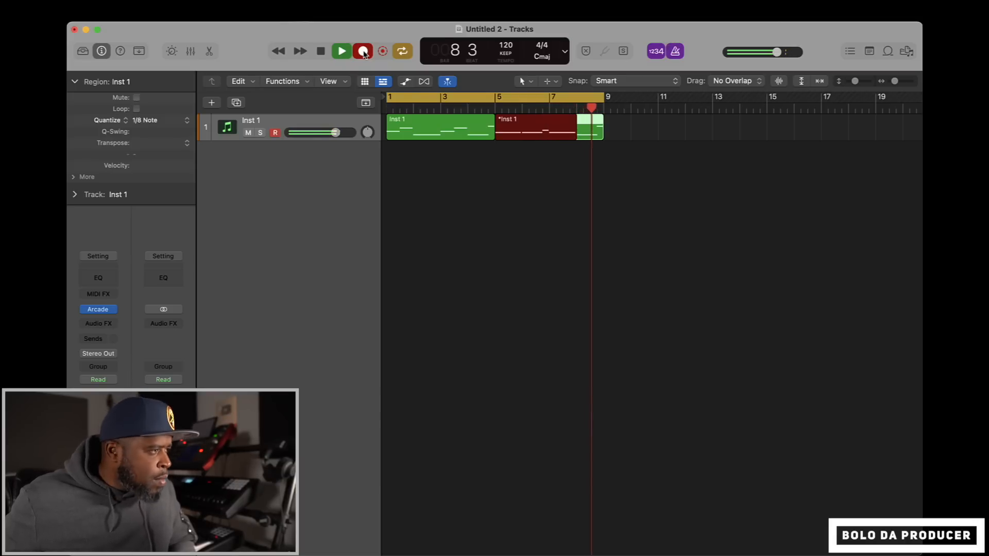
key("space")
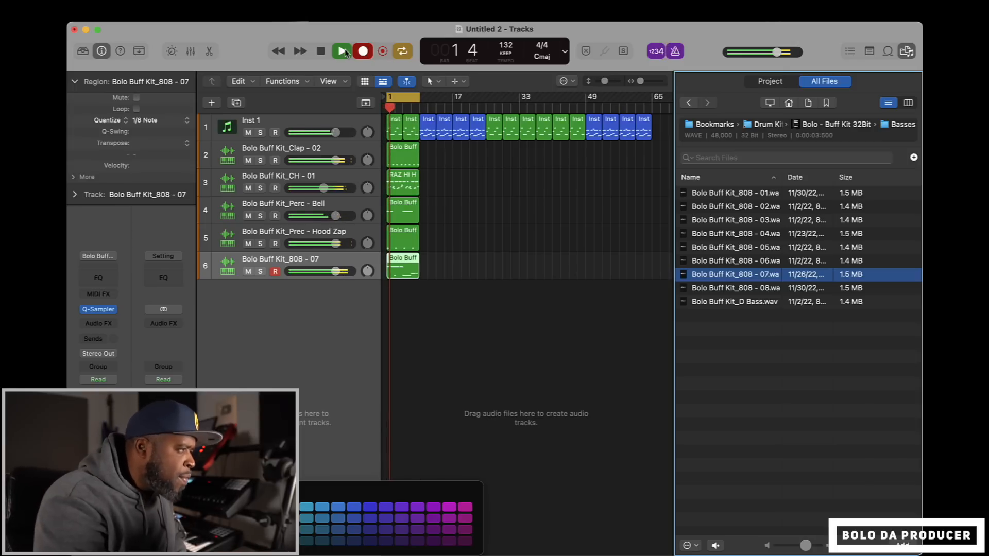
Step: Play the loop with the 808 part, hide the file browser and select the drum and 808 regions below Inst 1
left_click(343, 51)
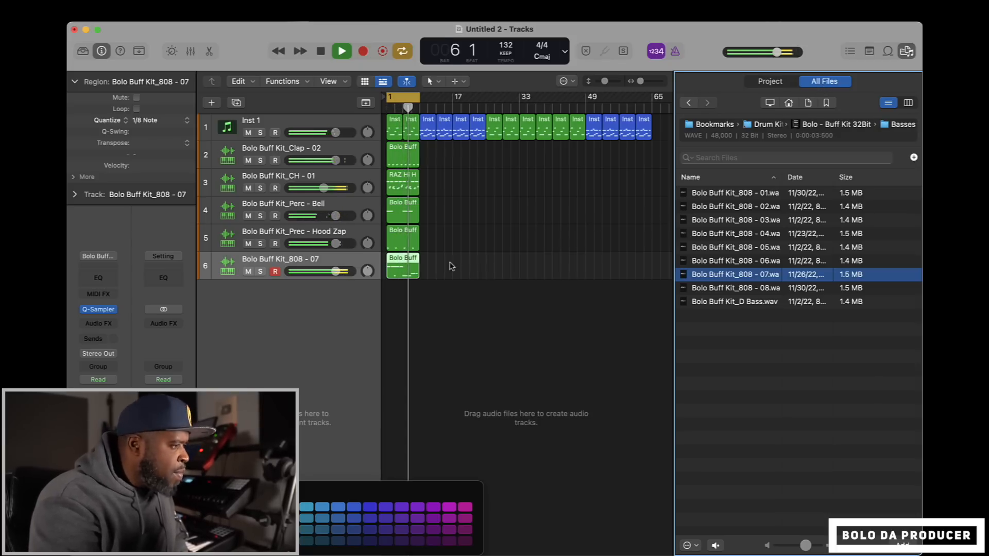
left_click(906, 51)
left_click_drag(443, 278, 387, 170)
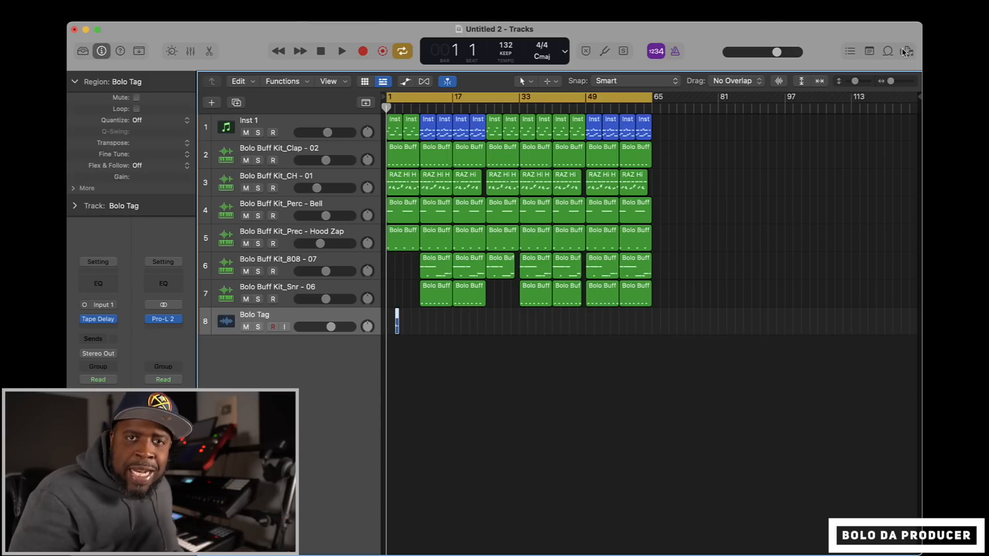
Step: Play back the full eight-track arrangement from bar 1
key("space")
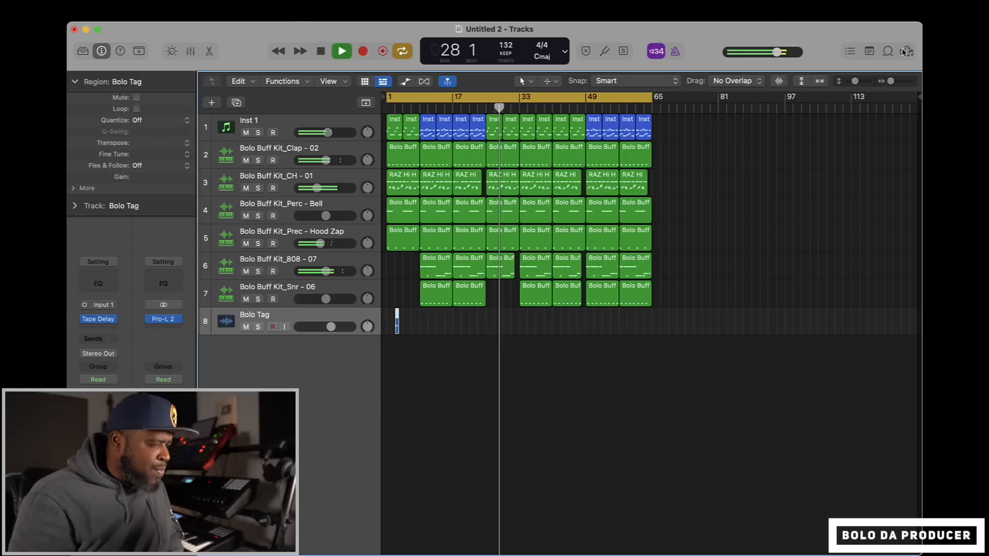
key("space")
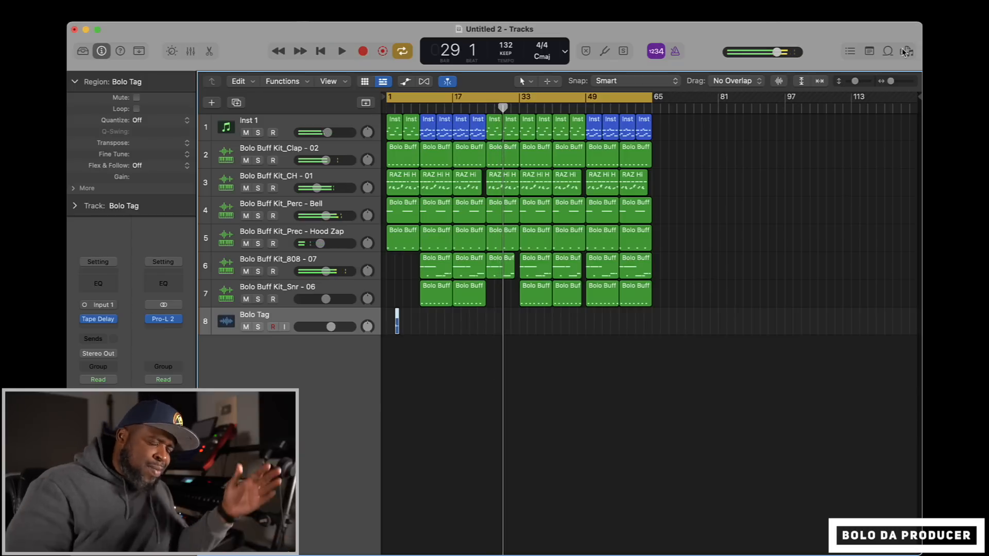